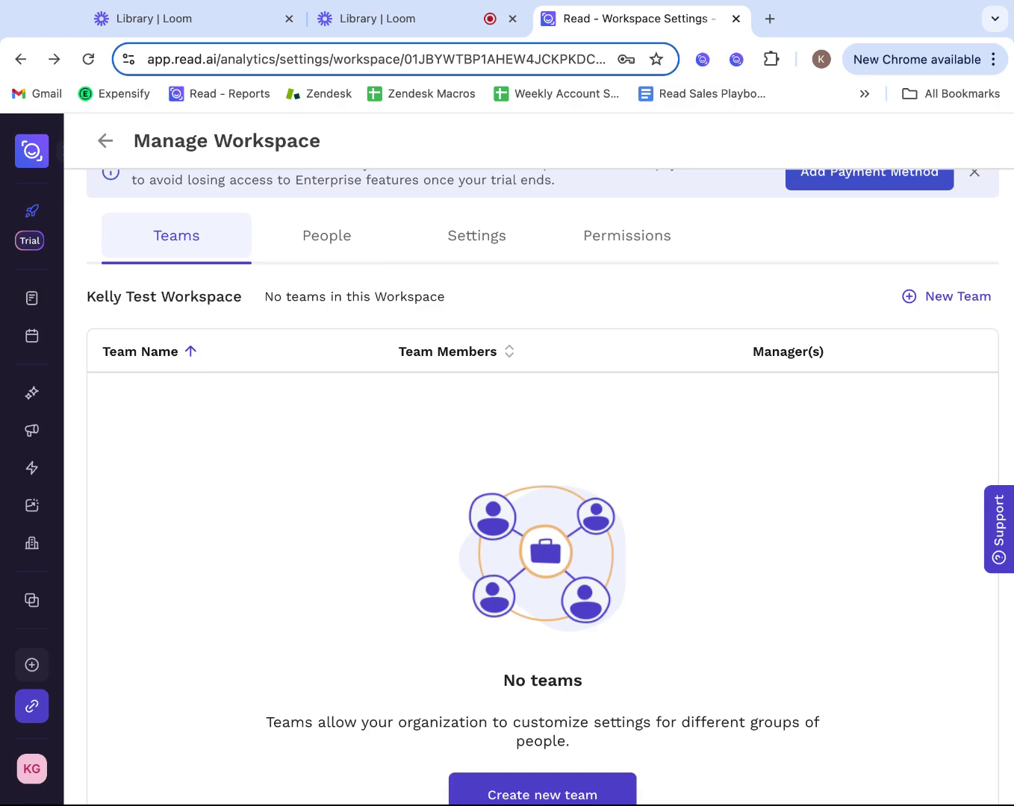
# Step: Open the workspace settings and view the Meeting Role and Meeting Types options under Join Preferences
pyautogui.click(45, 780)
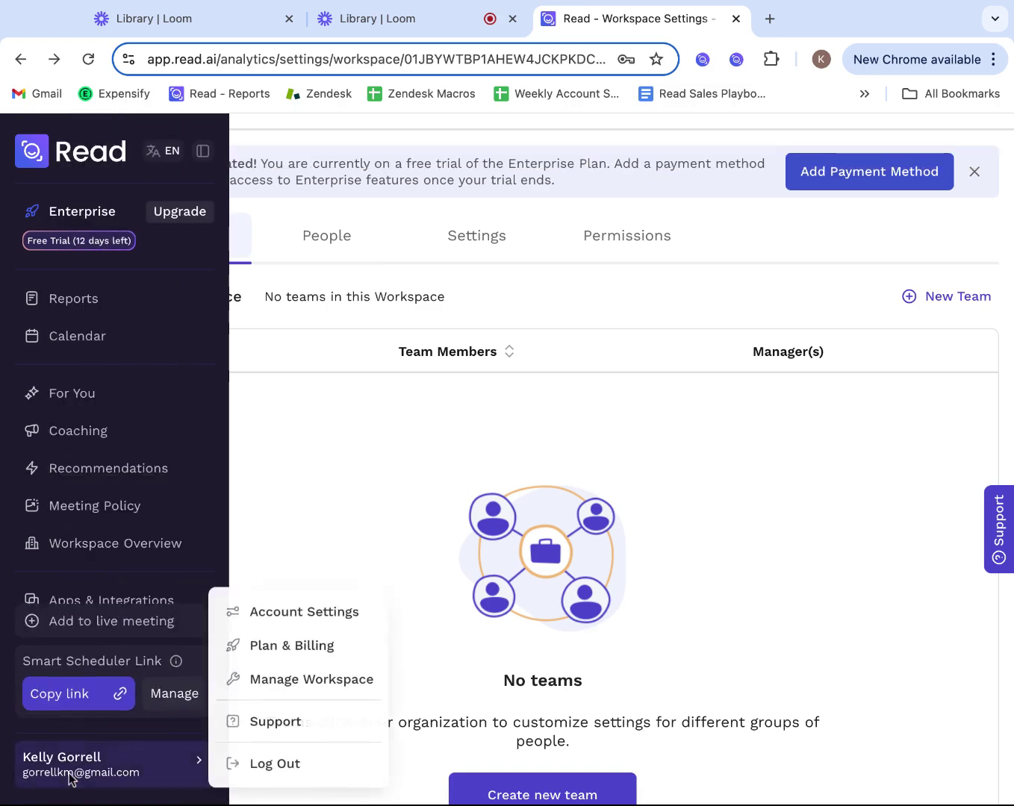
pyautogui.click(378, 481)
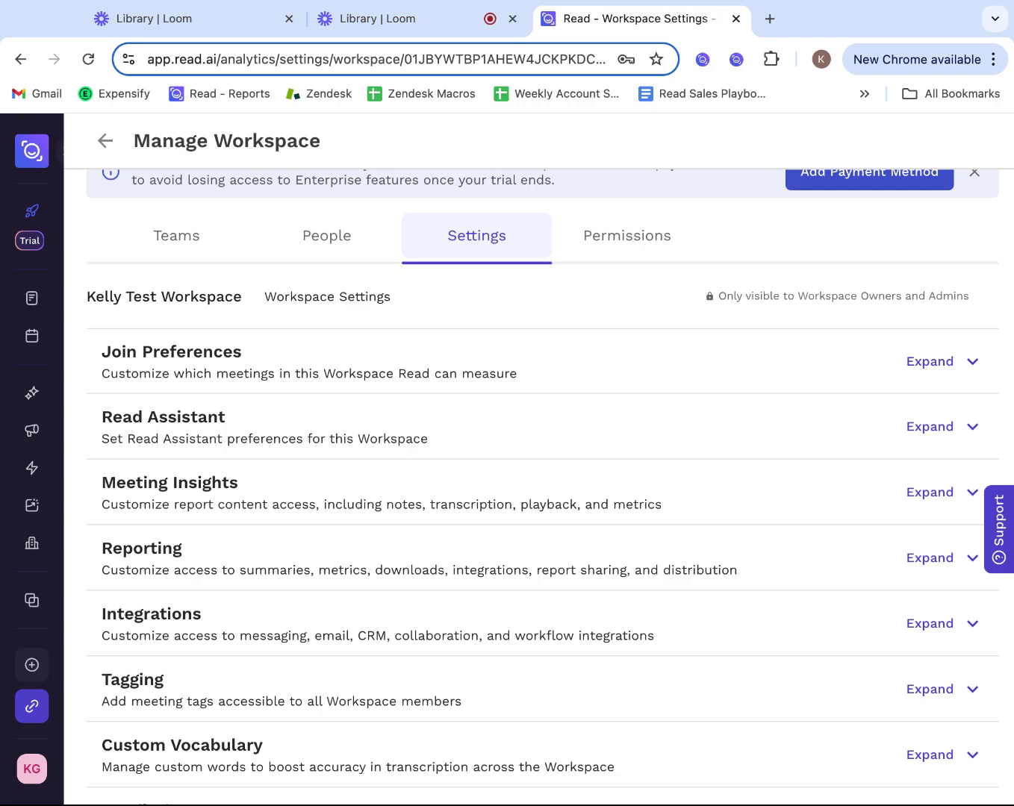
pyautogui.click(774, 377)
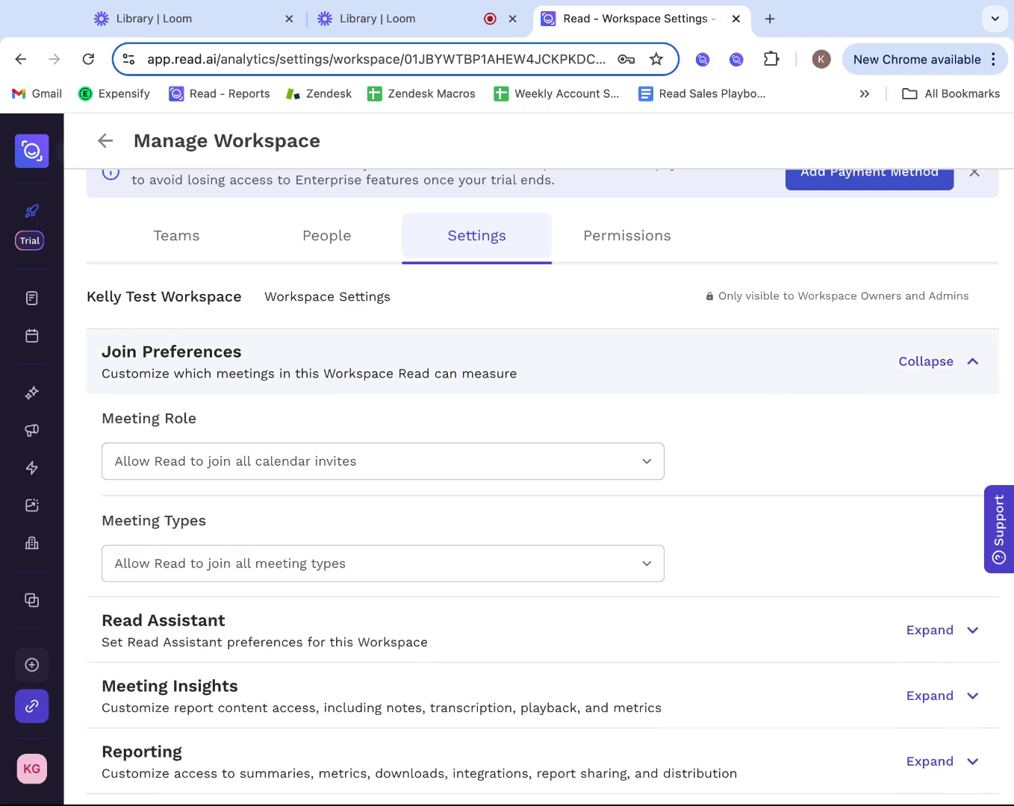
pyautogui.click(559, 459)
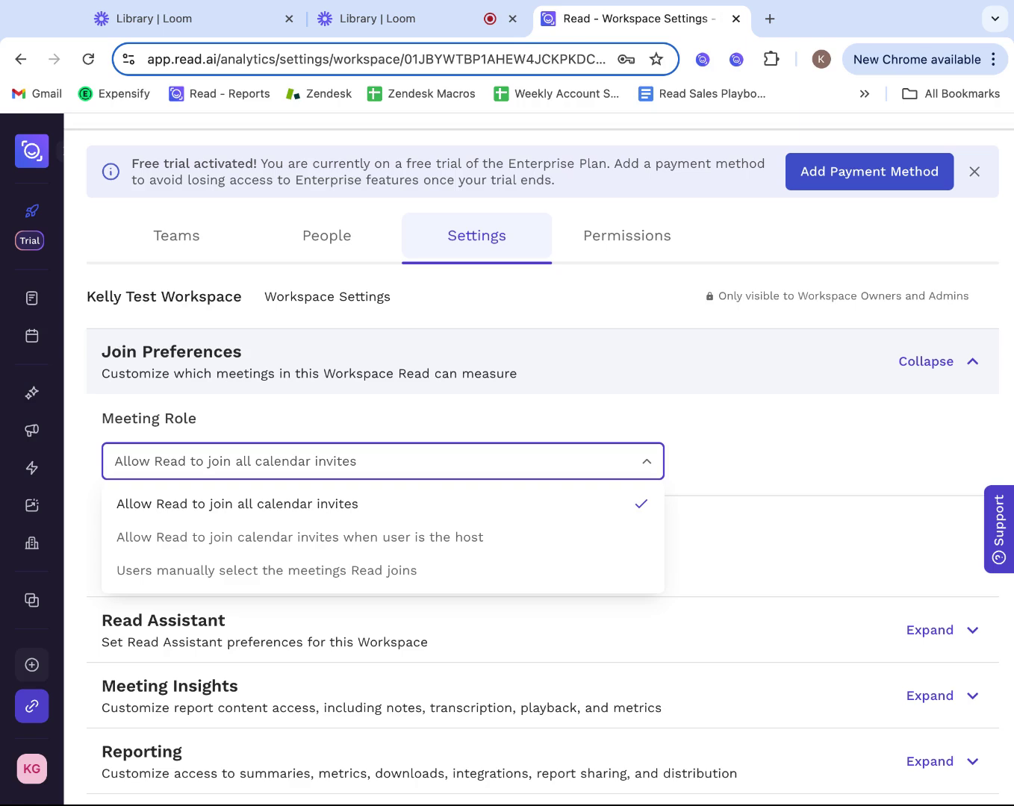
pyautogui.scroll(-2, 607, 460)
pyautogui.click(634, 459)
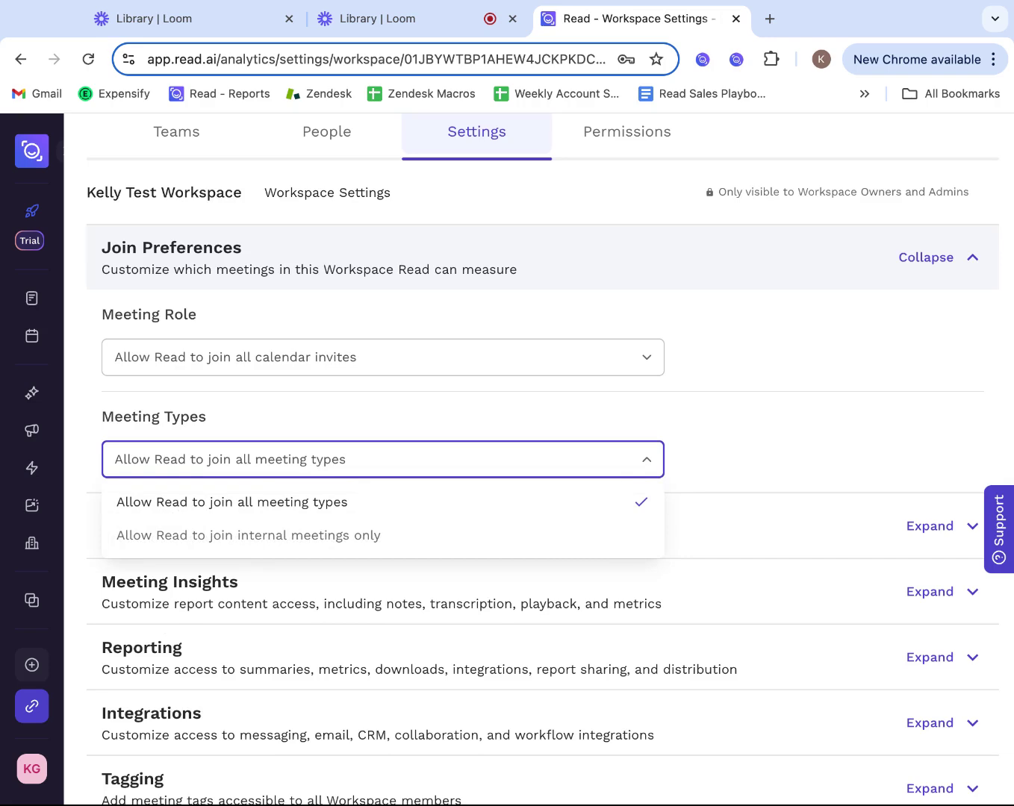
# Step: Expand the Read Assistant section to view its display and logo preferences, then collapse it
pyautogui.click(738, 526)
pyautogui.click(737, 525)
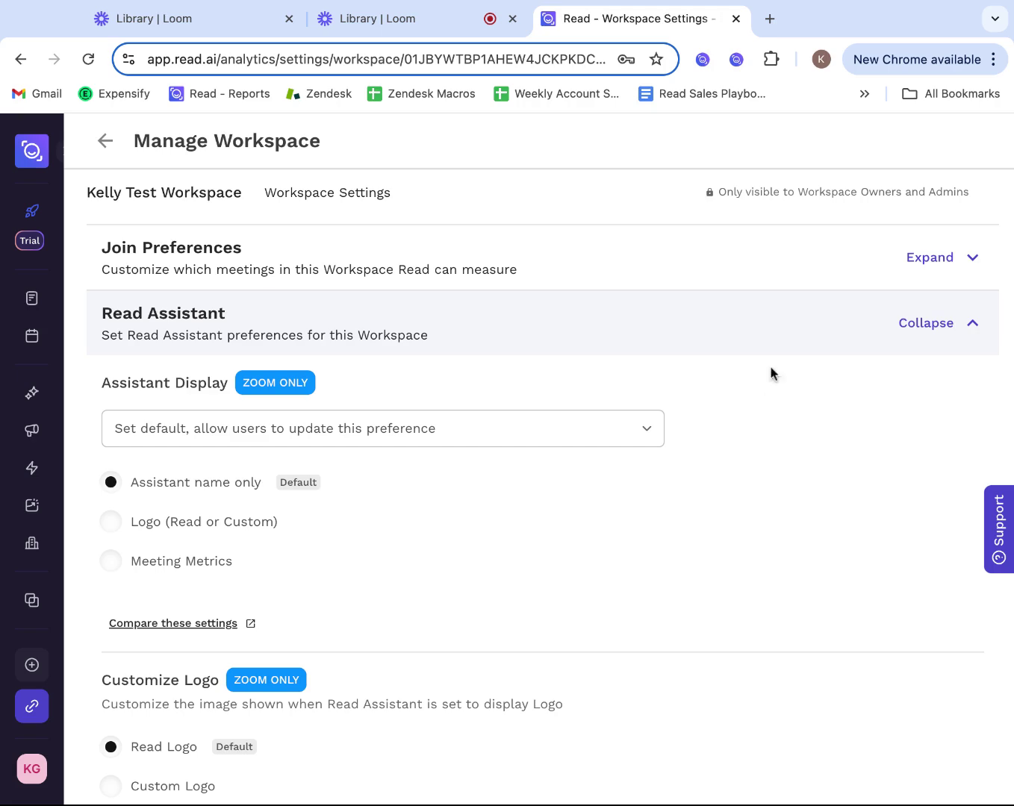
pyautogui.click(933, 341)
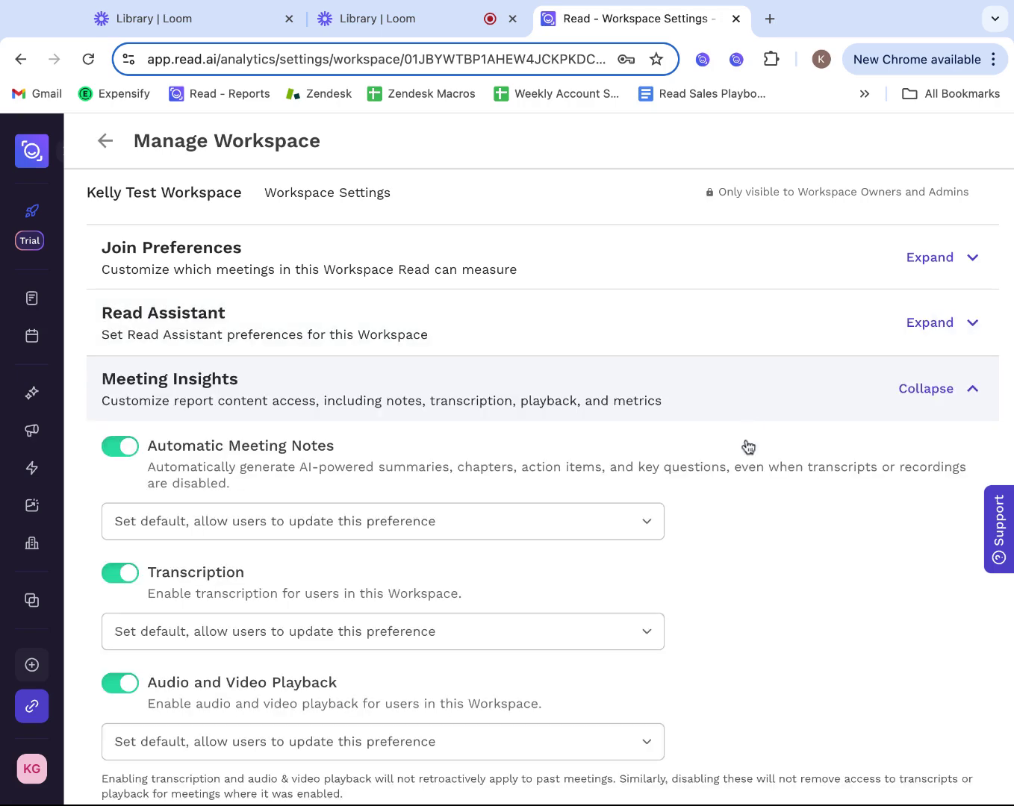
# Step: Review the Meeting Insights and Reporting sections, including downloads and report sharing access for internal and external participants
pyautogui.scroll(-1, 747, 445)
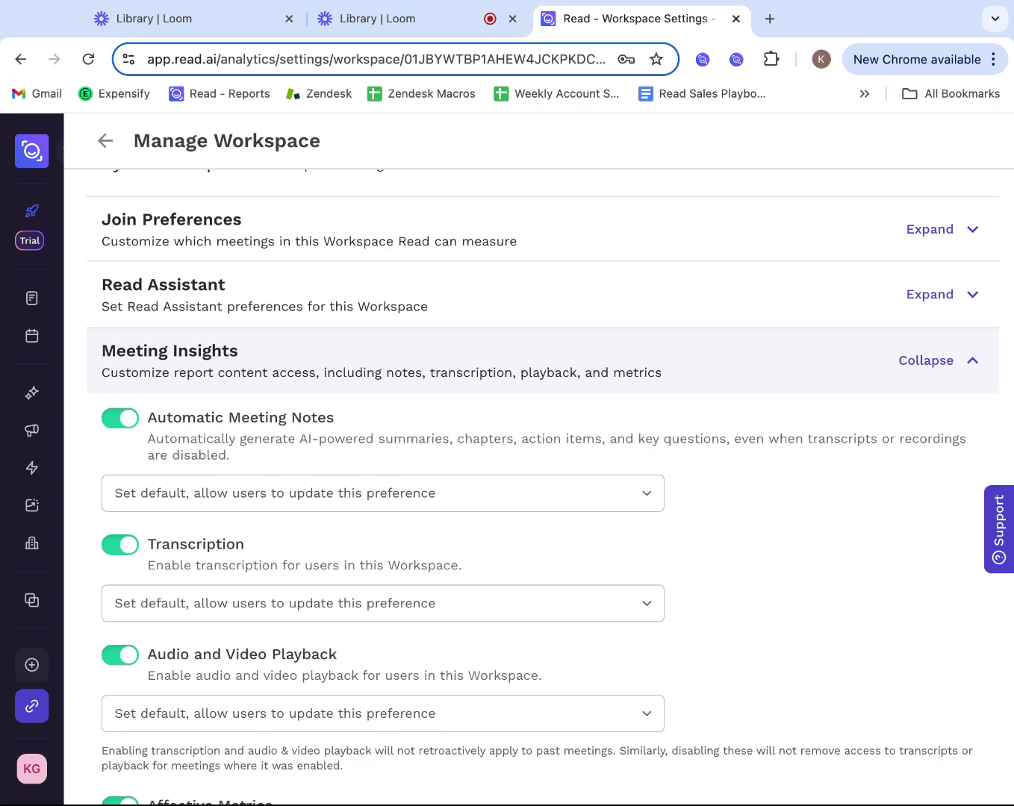
pyautogui.scroll(-10, 832, 471)
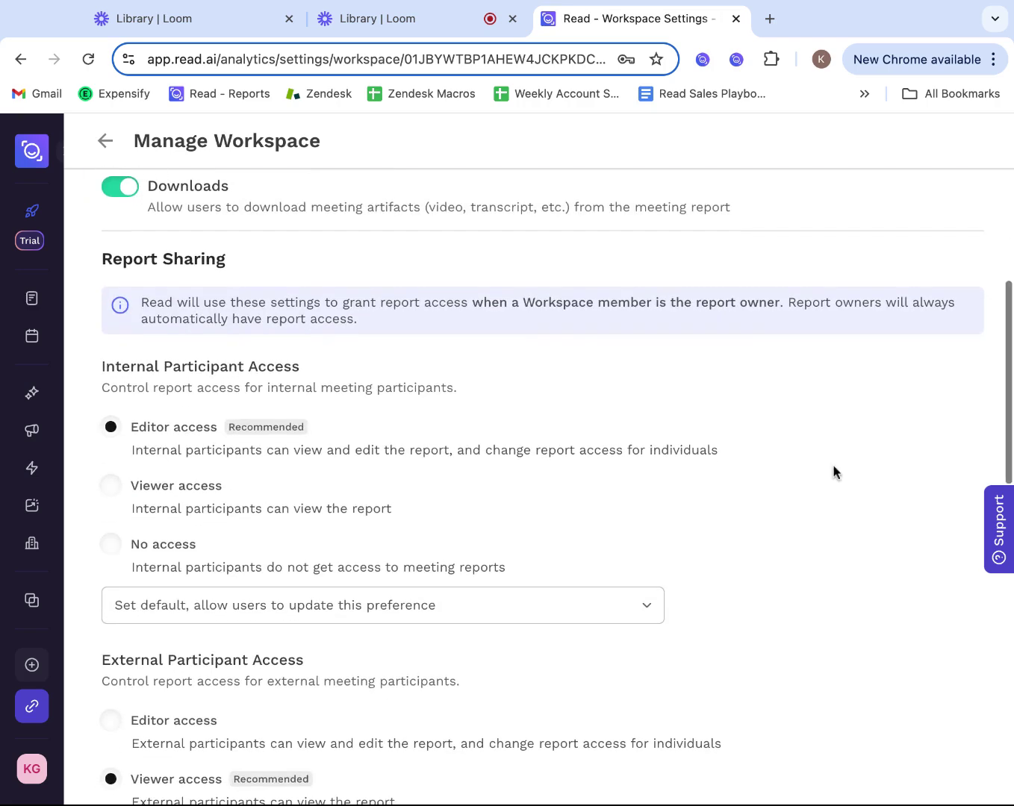
pyautogui.scroll(1, 832, 471)
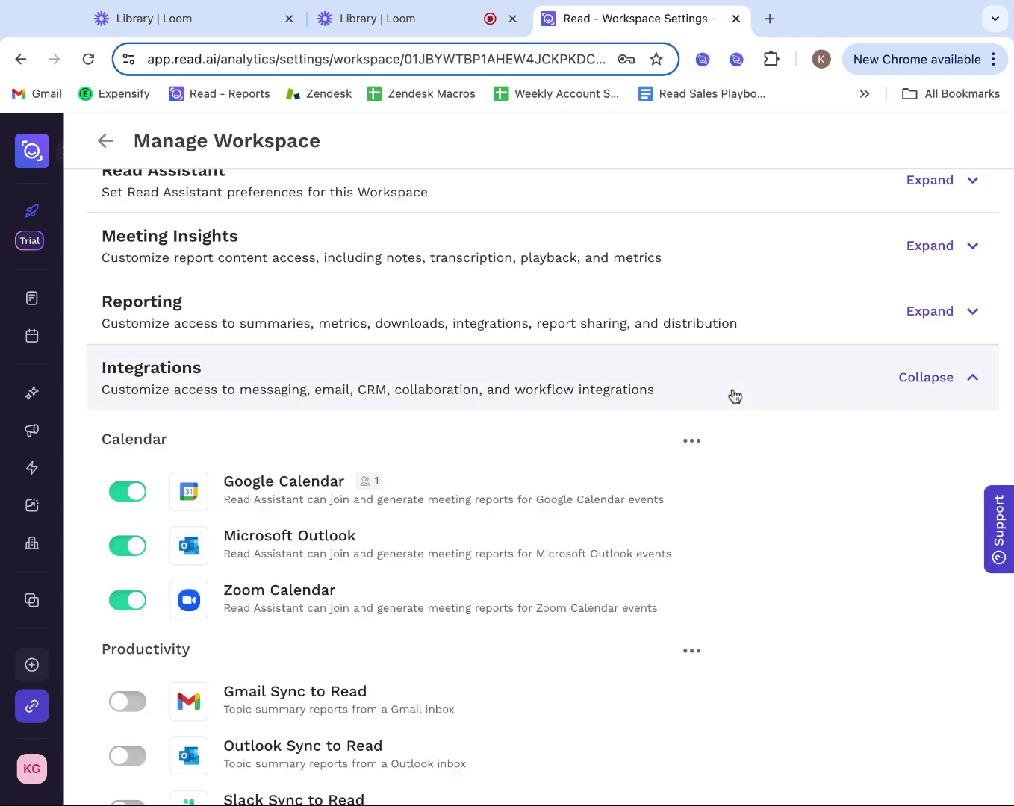
# Step: Review the calendar and productivity connections in the Integrations section, then collapse it
pyautogui.scroll(-1, 790, 474)
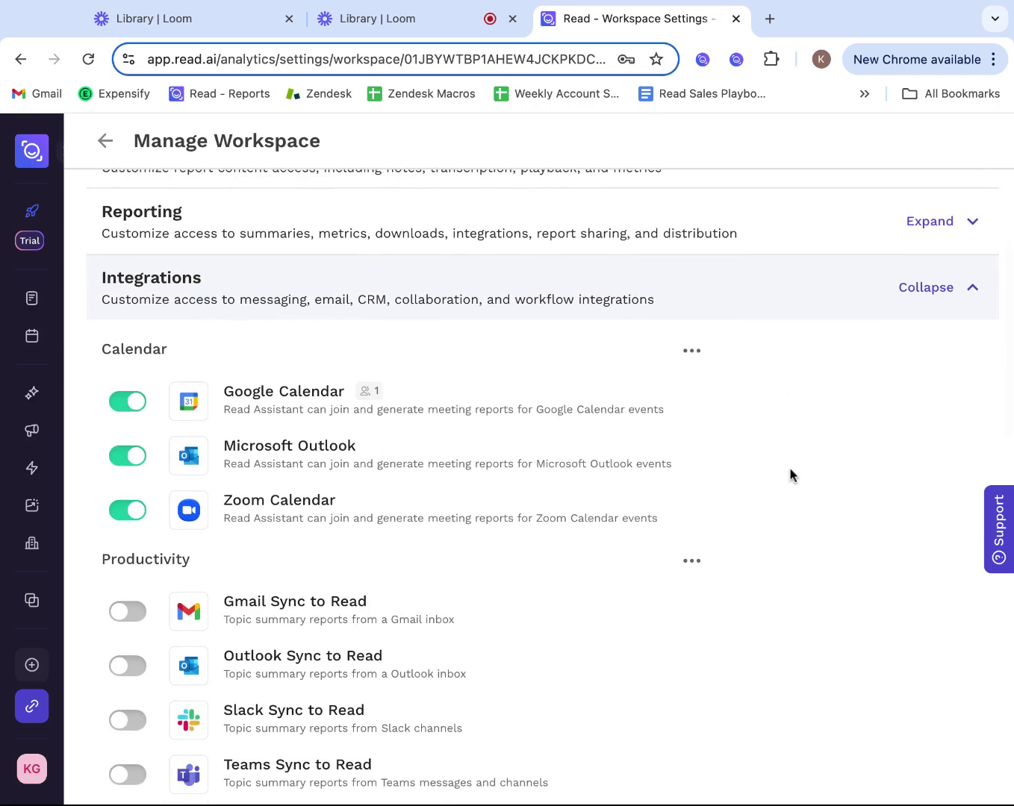
pyautogui.scroll(-1, 791, 474)
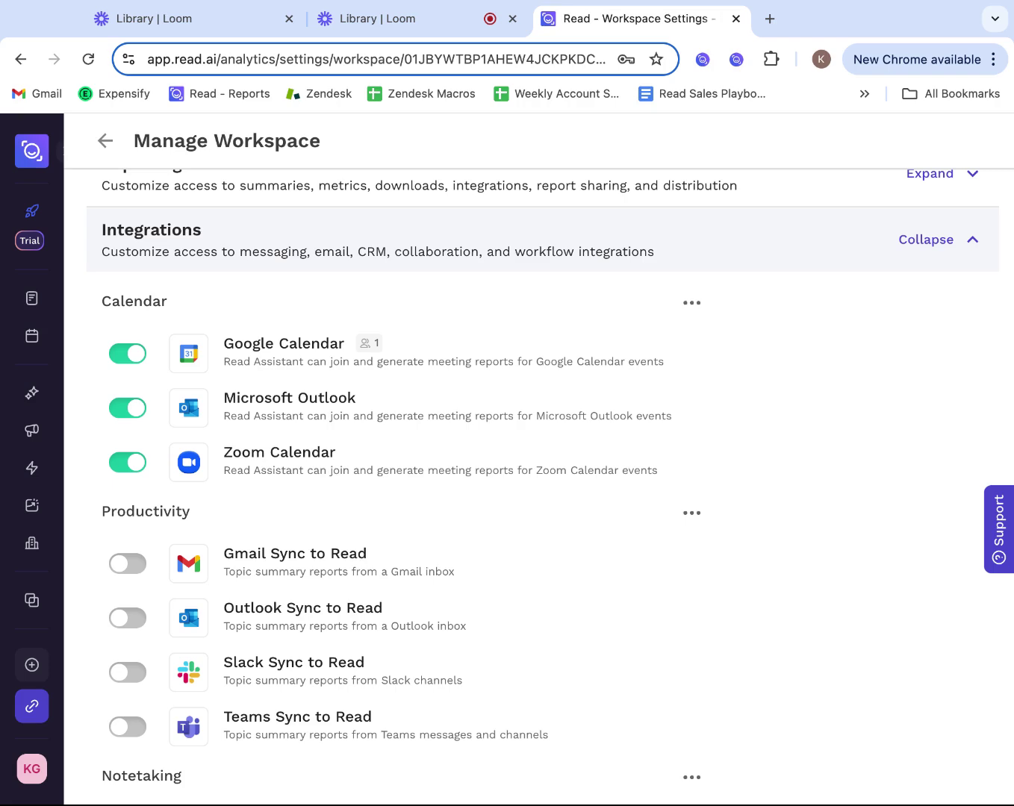
pyautogui.click(922, 251)
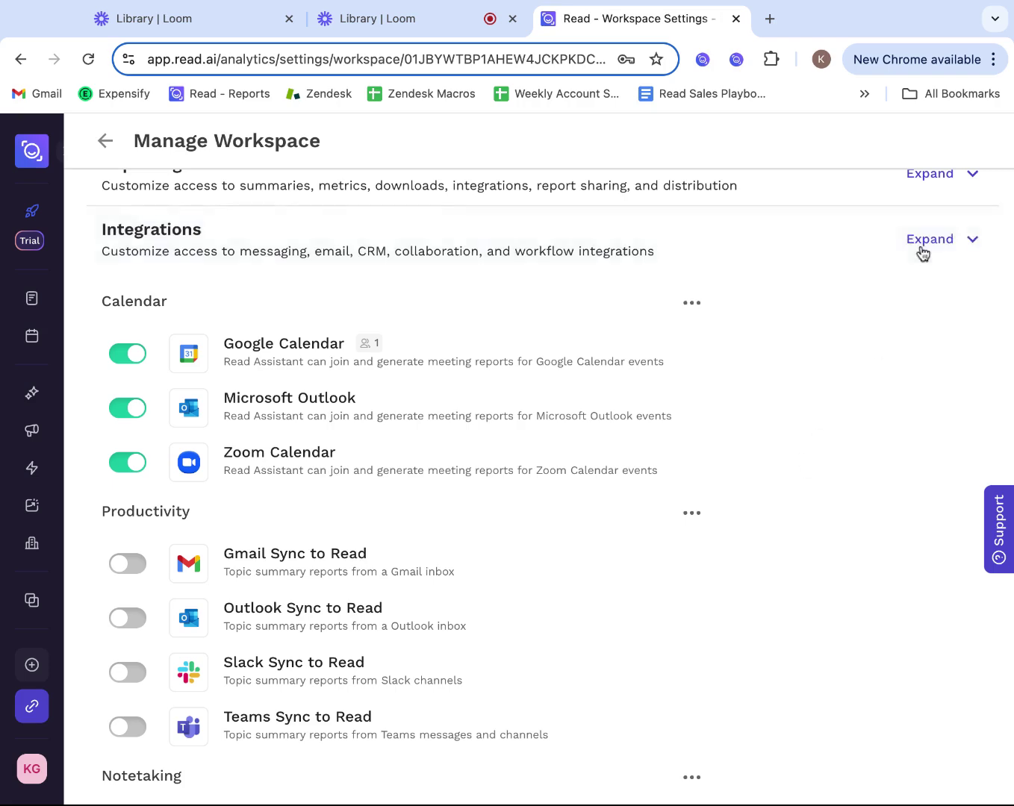
# Step: View the Tagging section and expand Custom Vocabulary and Email Digests to review their options
pyautogui.scroll(-1, 818, 589)
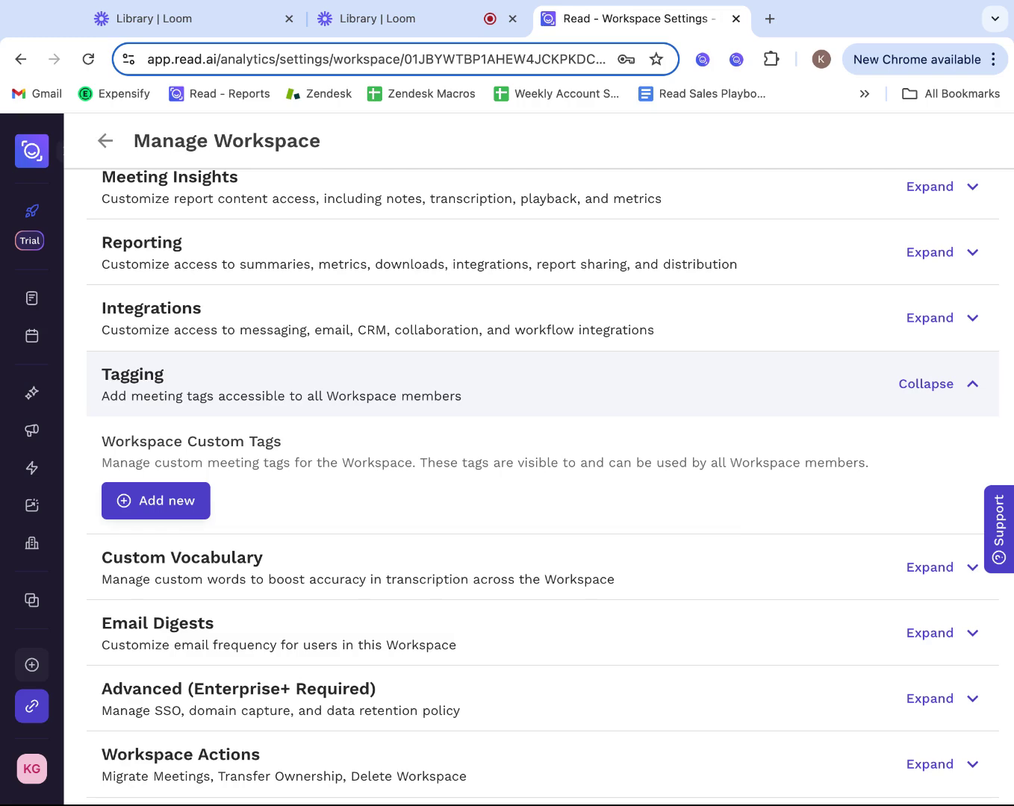
pyautogui.click(724, 564)
pyautogui.scroll(-4, 716, 565)
pyautogui.click(708, 568)
pyautogui.scroll(-2, 783, 492)
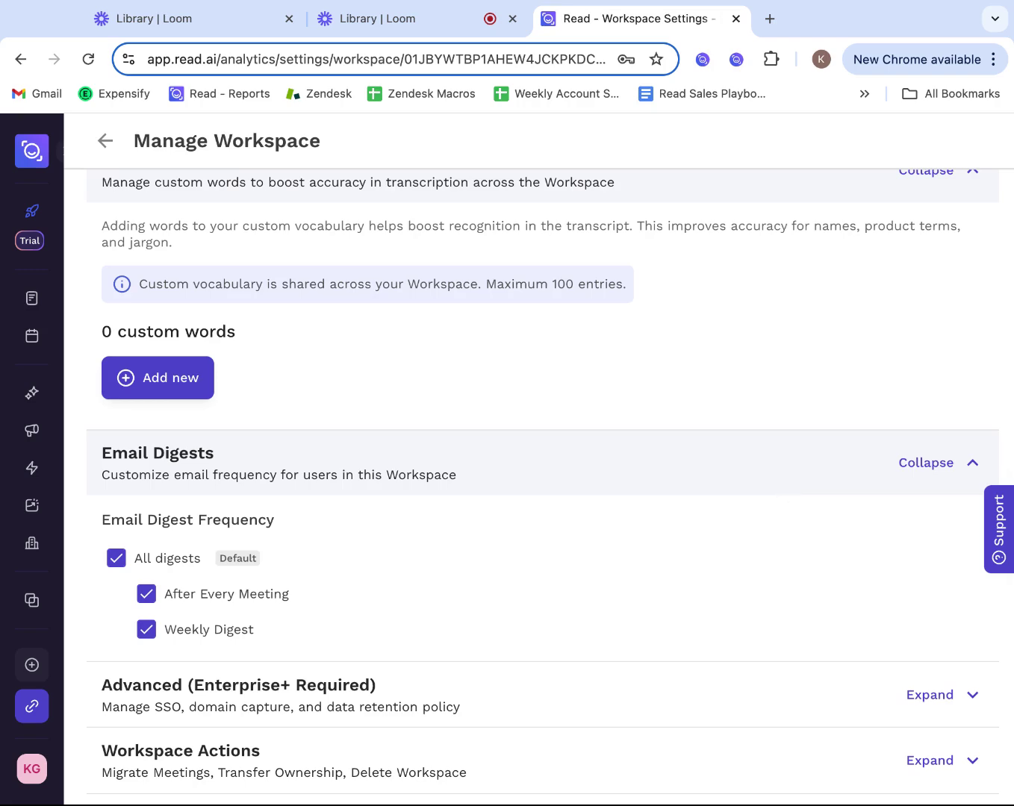
# Step: Collapse Email Digests and expand Workspace Actions to view its migration, ownership transfer and deletion options
pyautogui.click(881, 468)
pyautogui.click(666, 706)
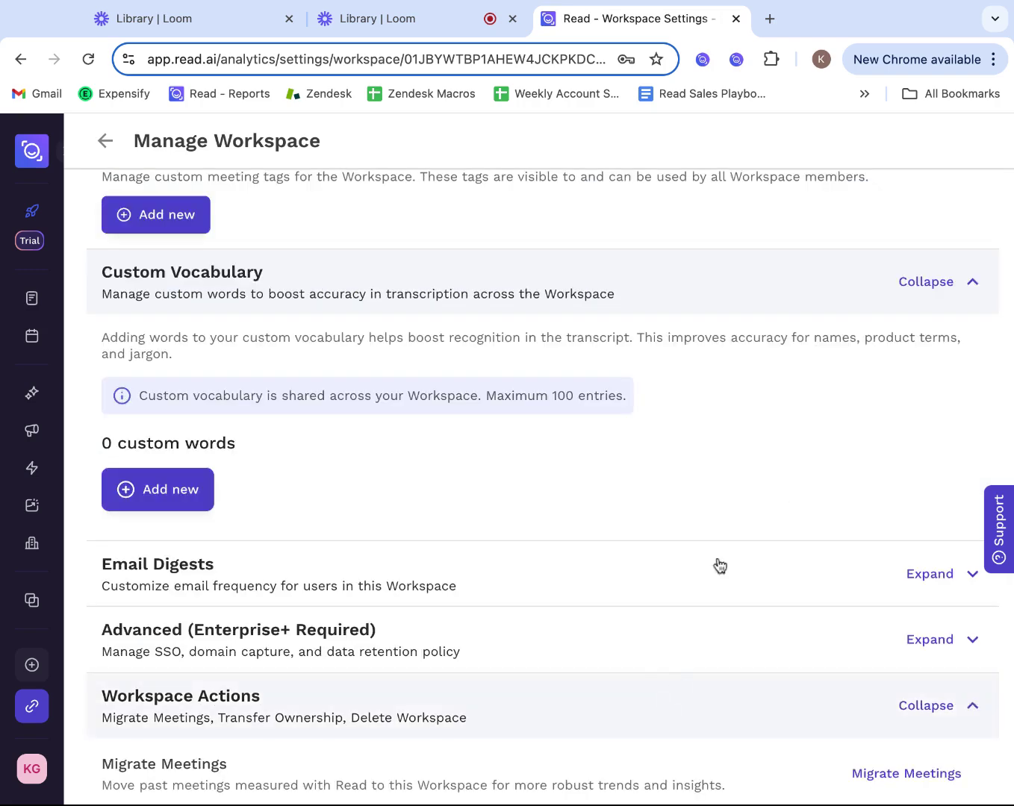
pyautogui.scroll(-2, 743, 489)
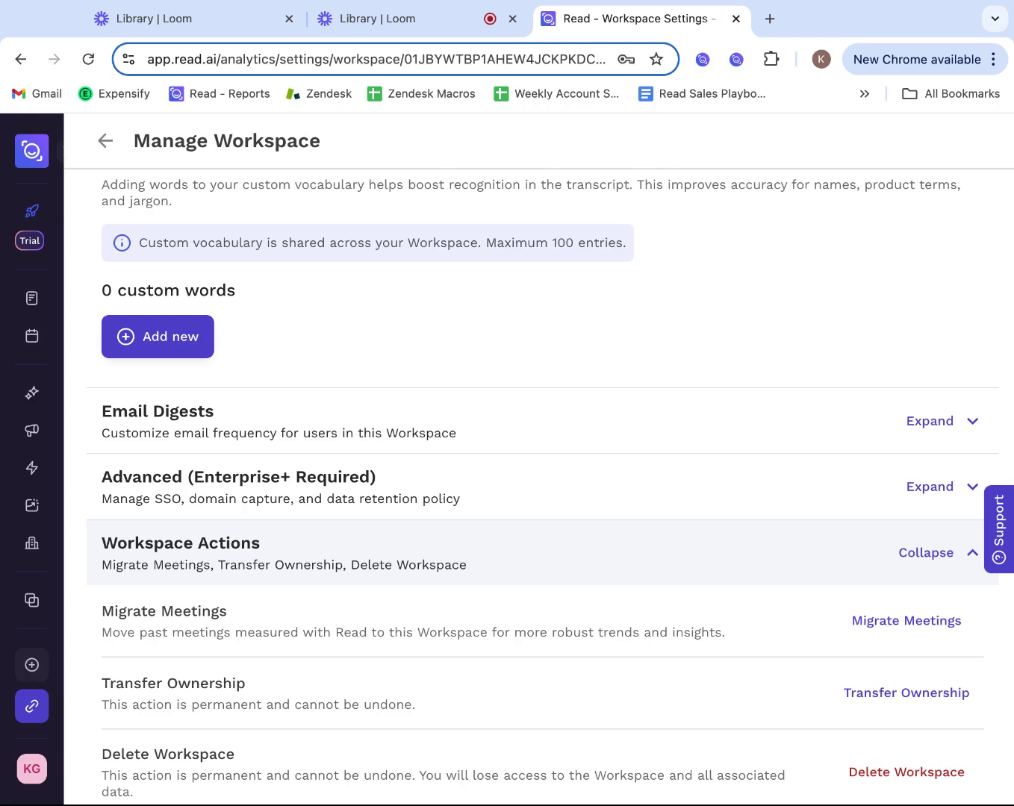
pyautogui.scroll(-2, 550, 486)
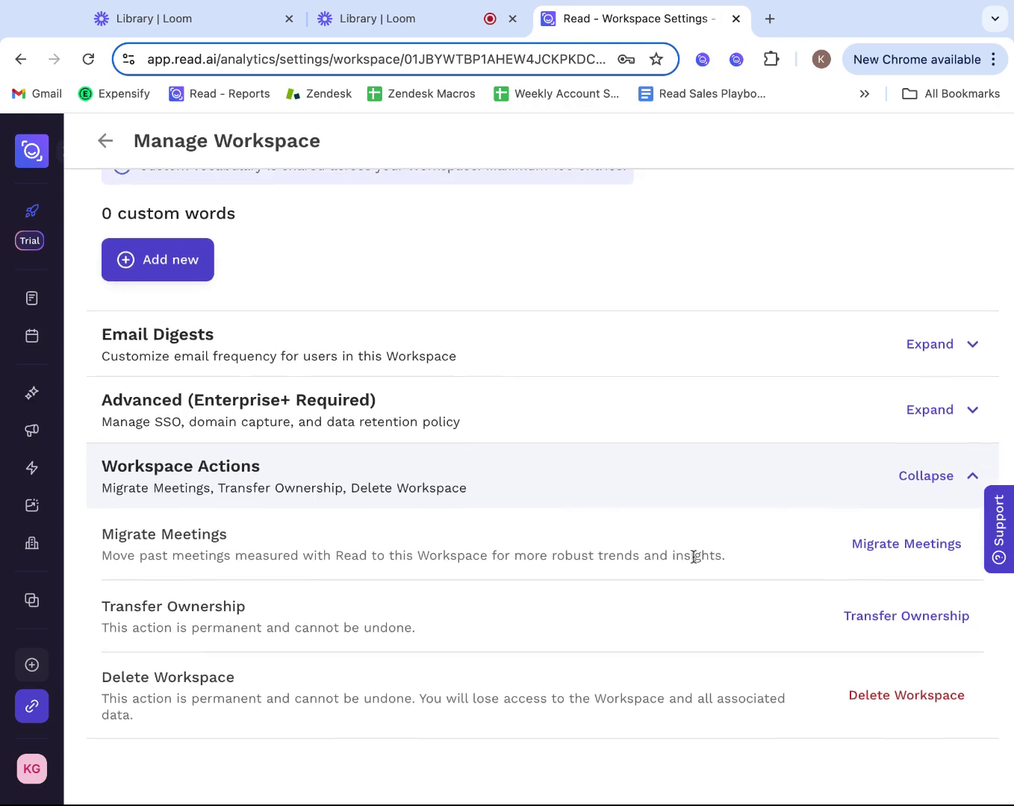
# Step: View the Migrate Meetings prompt and the Transfer Ownership page, leaving each without carrying out the action
pyautogui.click(906, 542)
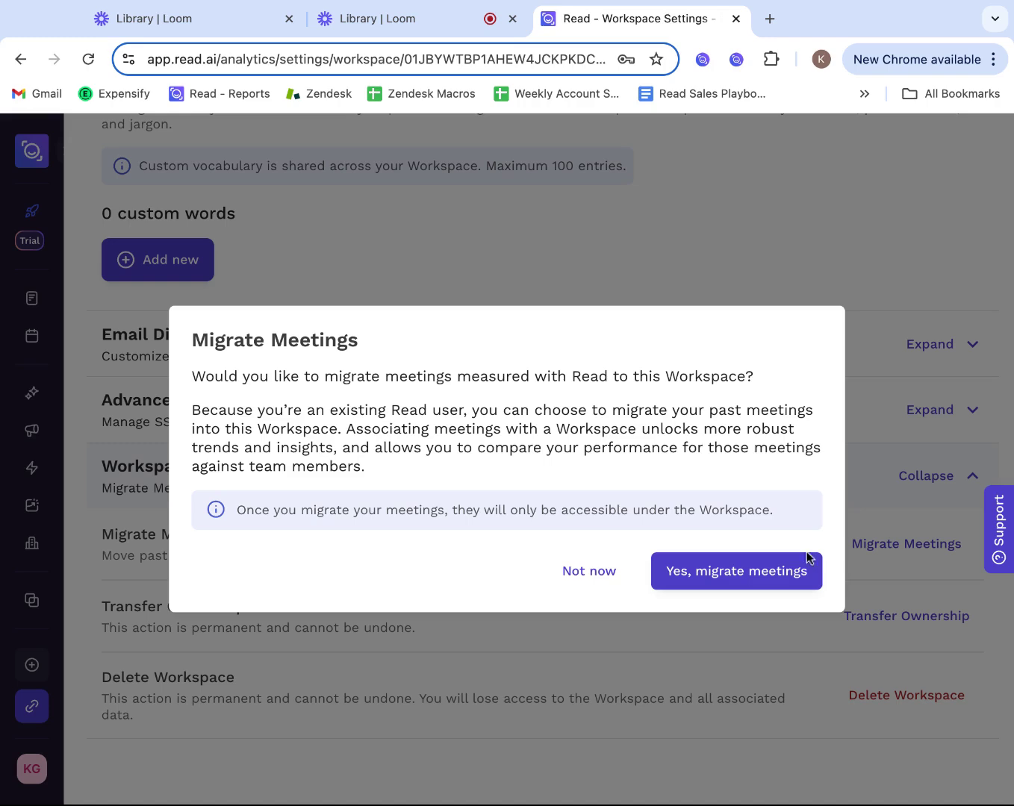
pyautogui.click(586, 572)
pyautogui.click(867, 611)
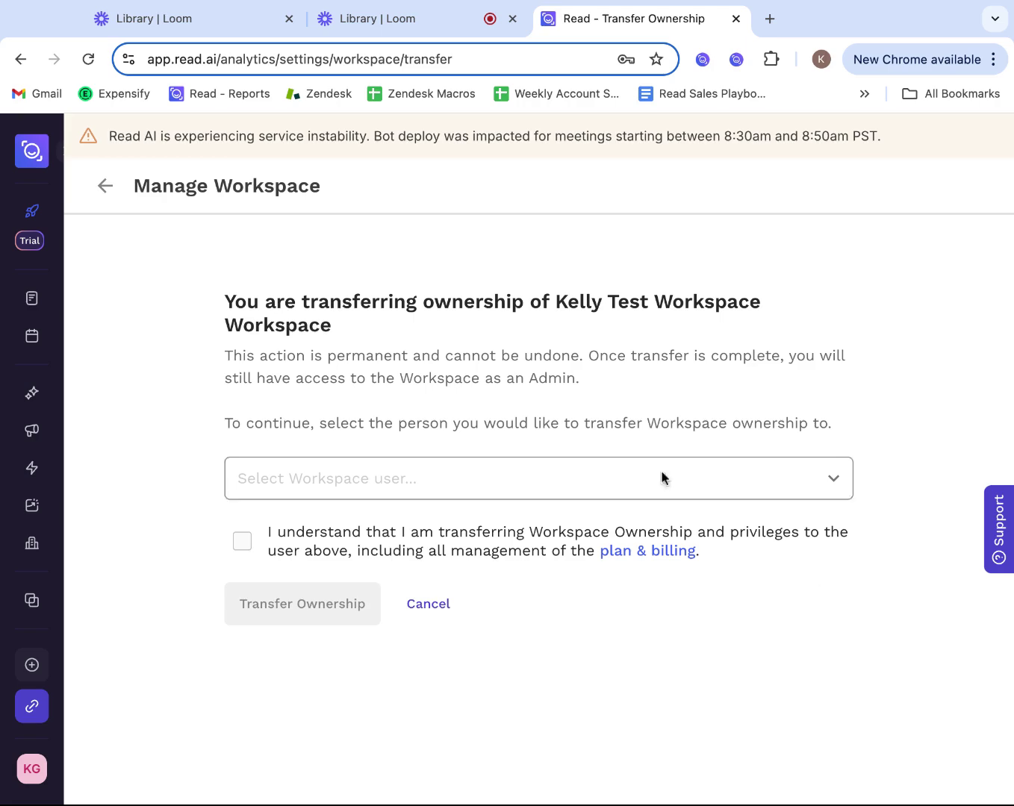
pyautogui.click(105, 186)
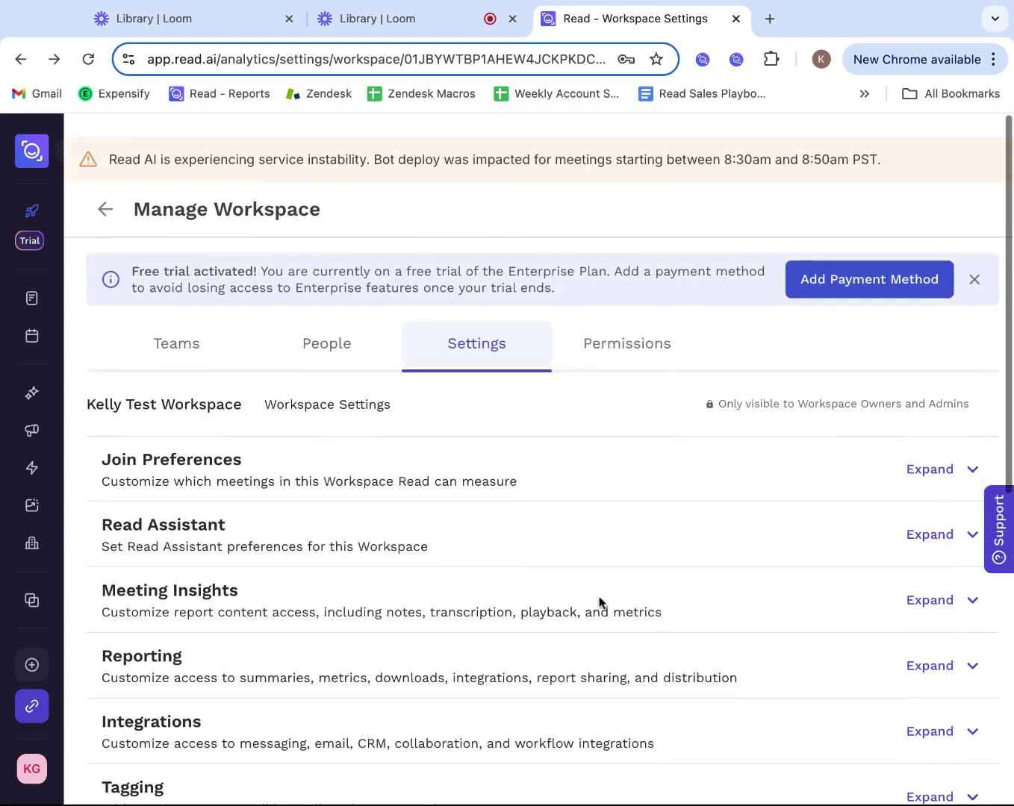
# Step: Open the workspace permissions and review Meeting Report Access and Aggregate Metrics & Trends
pyautogui.click(610, 331)
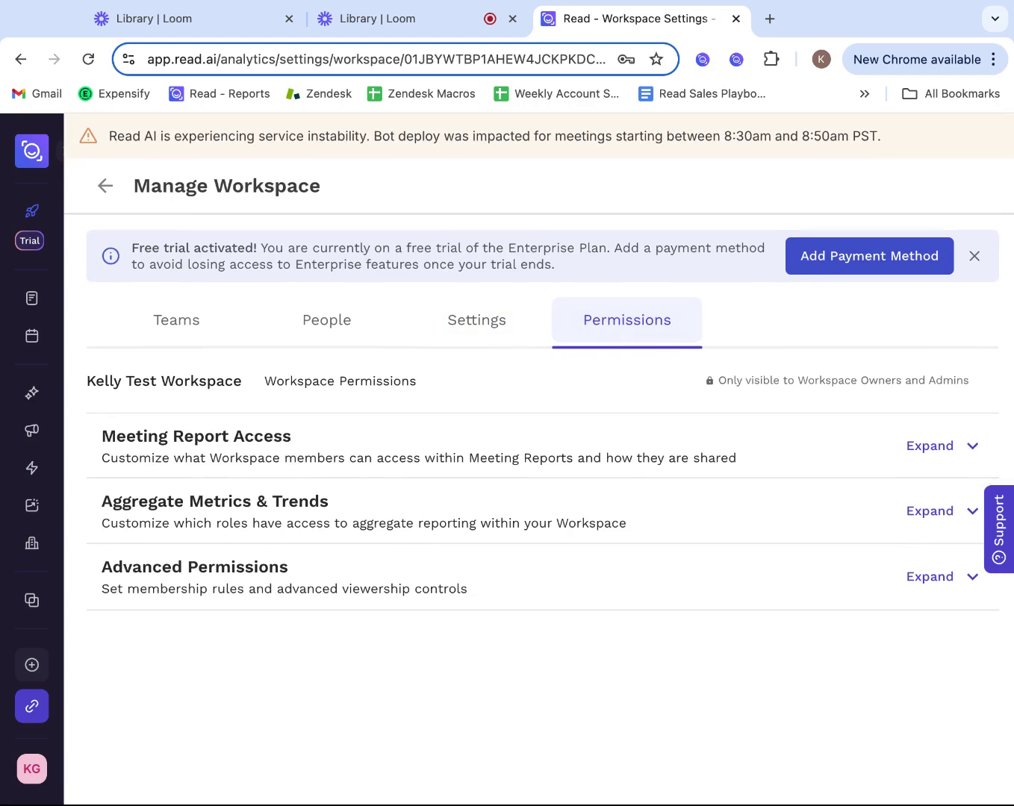
pyautogui.click(648, 430)
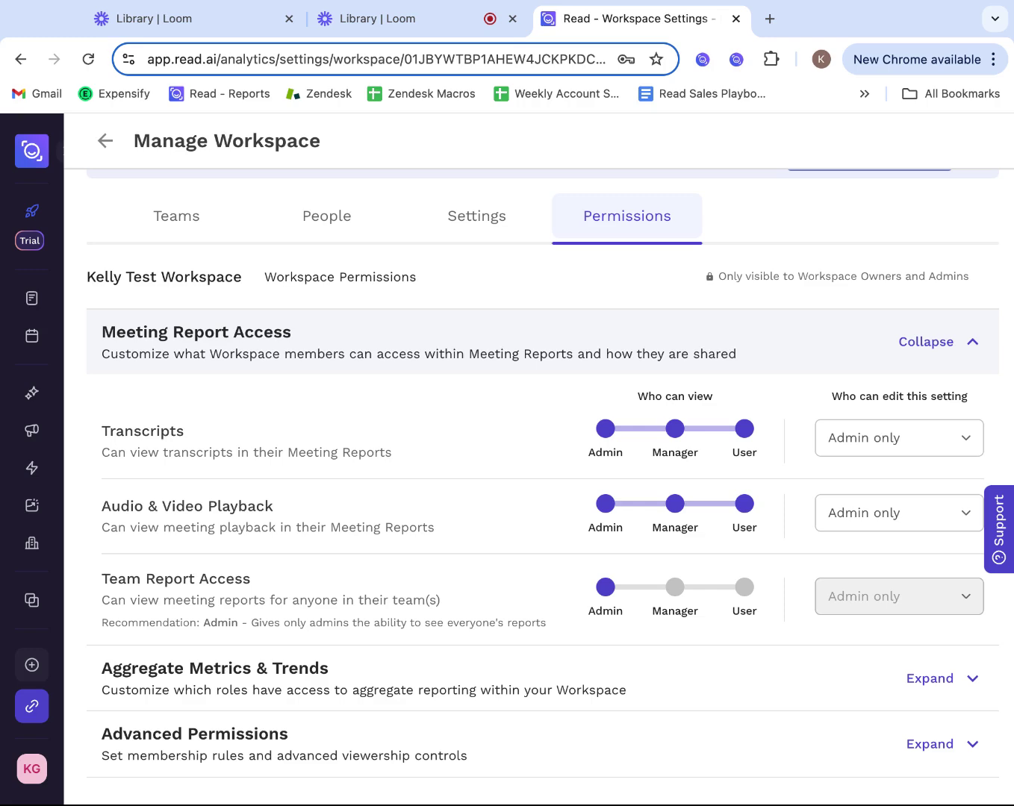
pyautogui.click(573, 679)
pyautogui.scroll(-2, 572, 511)
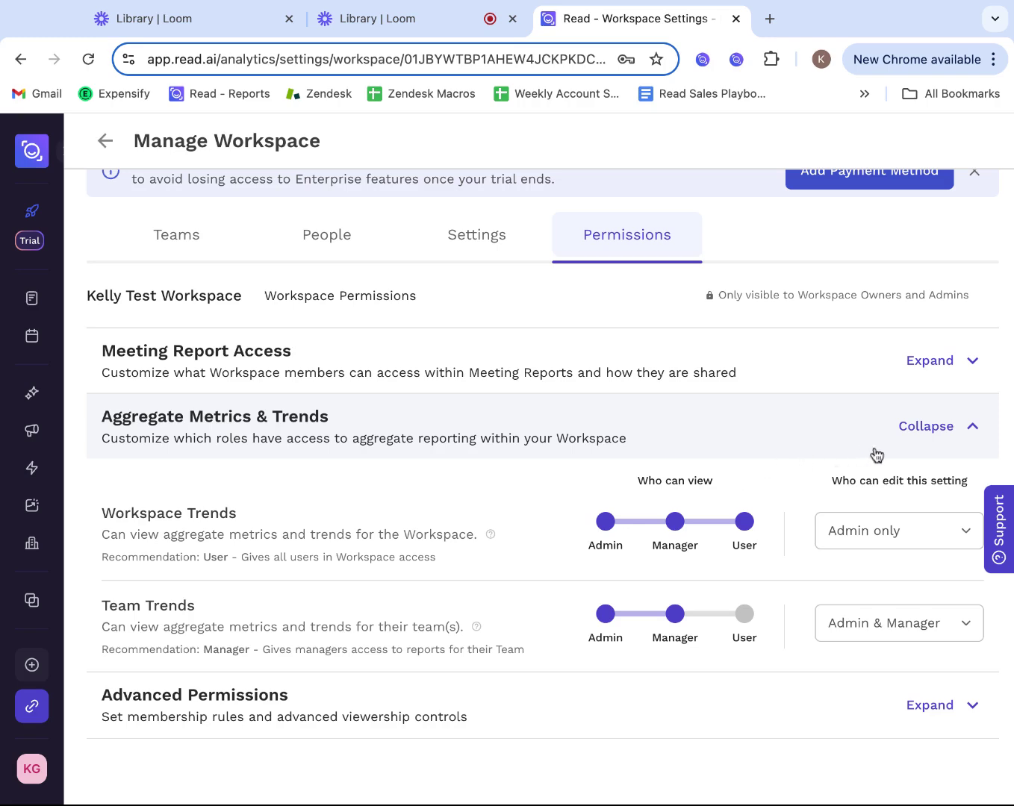
# Step: Review the member management, multi-team and global report access options under Advanced Permissions, then return to the workspace settings
pyautogui.click(904, 431)
pyautogui.click(778, 574)
pyautogui.scroll(-2, 782, 577)
pyautogui.scroll(-3, 780, 576)
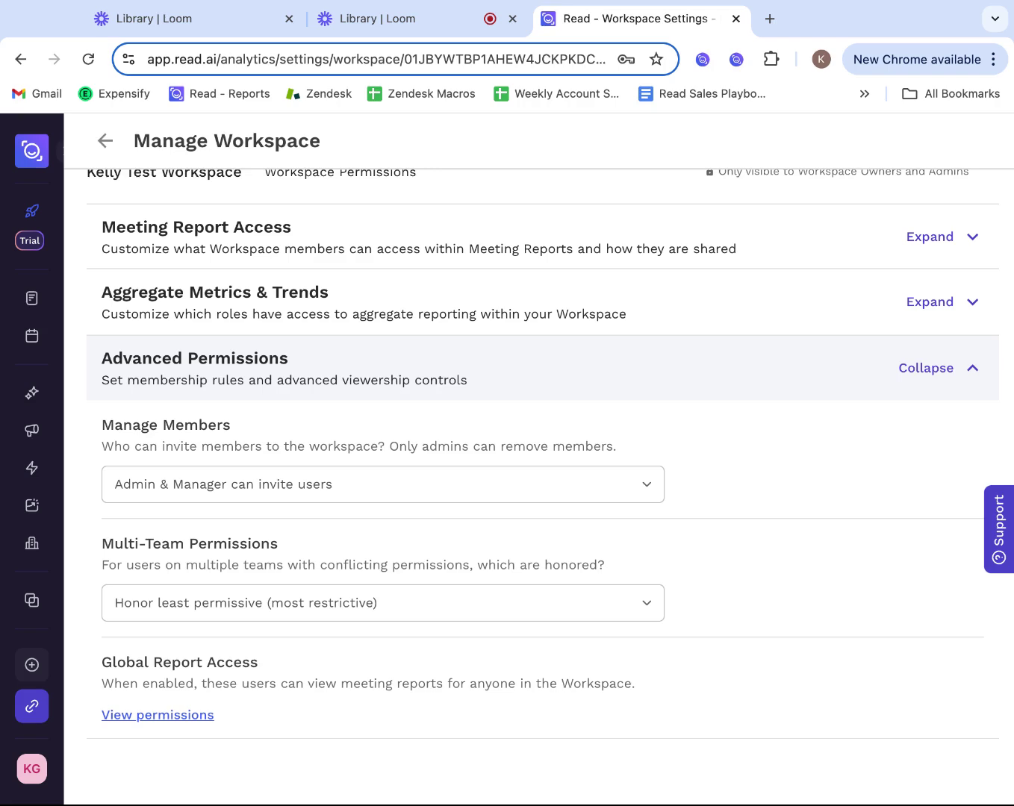
pyautogui.click(105, 140)
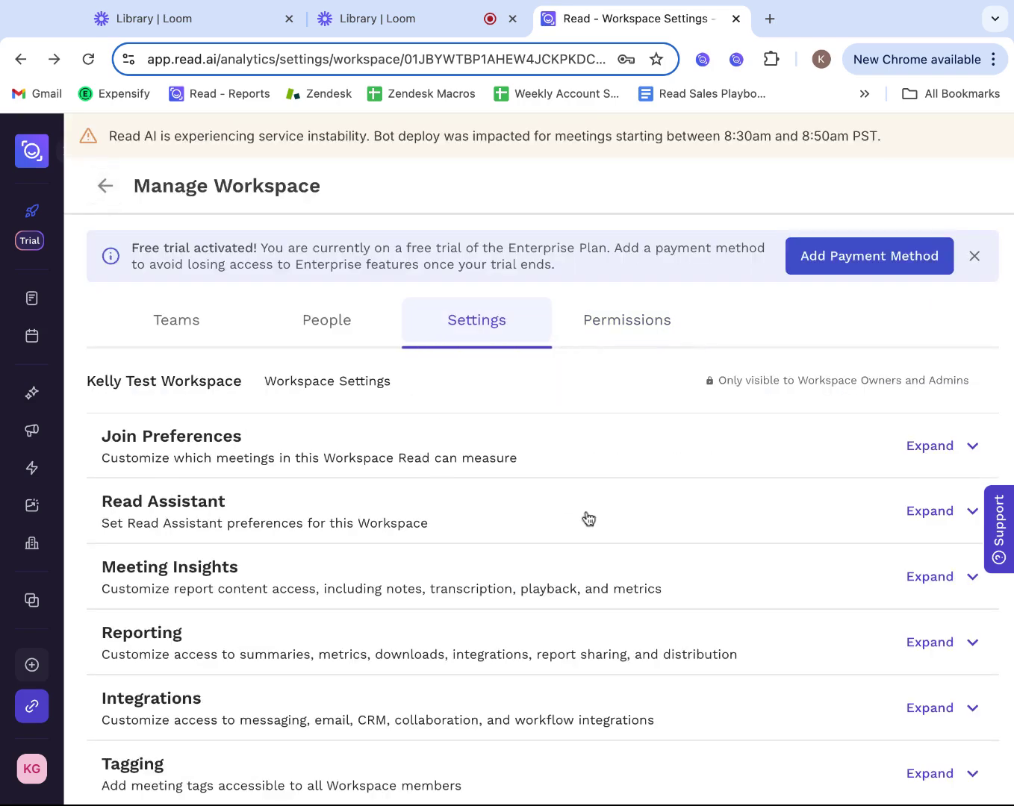